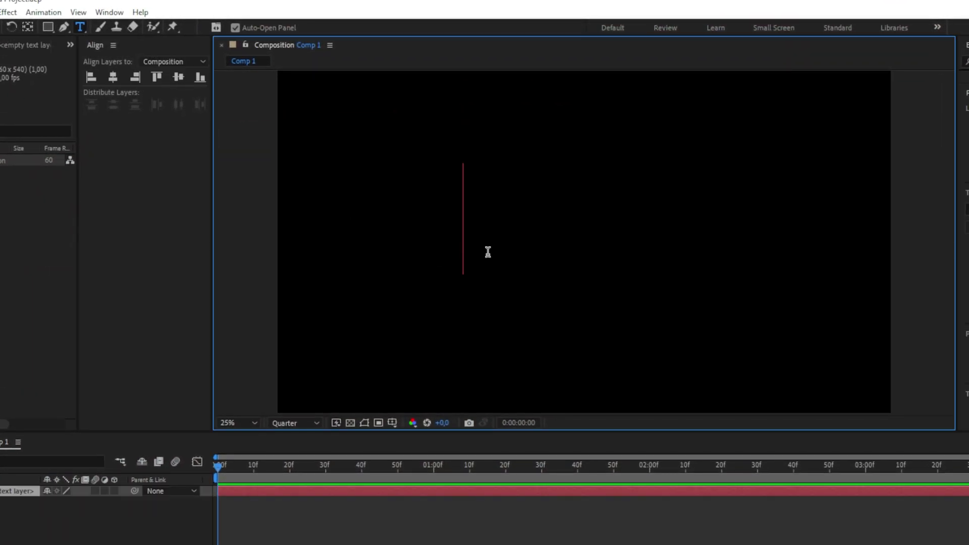
type("POP")
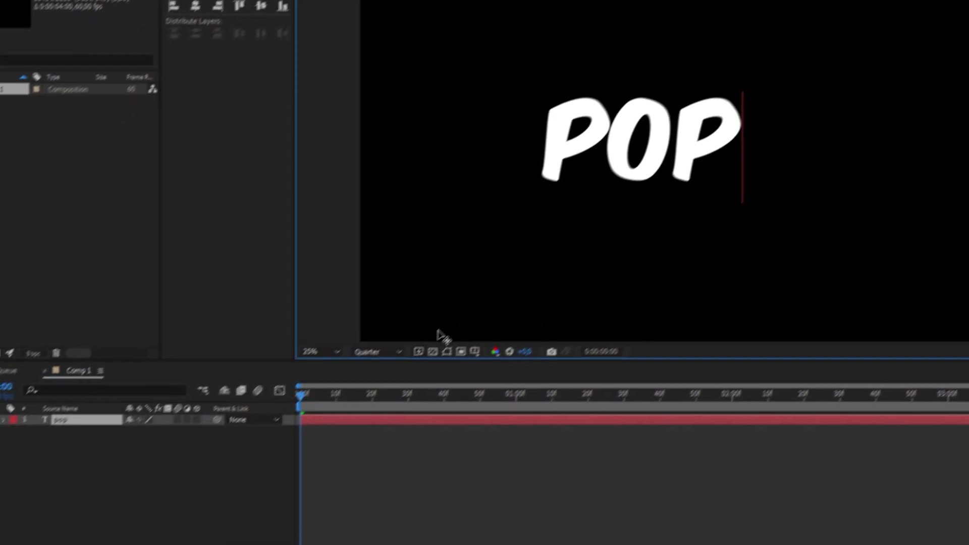
Finish editing the POP text and reveal its Scale property at 100%
left_click(396, 386)
key("s")
At frame 0, set a starting Scale keyframe of 70% on POP
left_click(364, 361)
left_click_drag(363, 357, 342, 358)
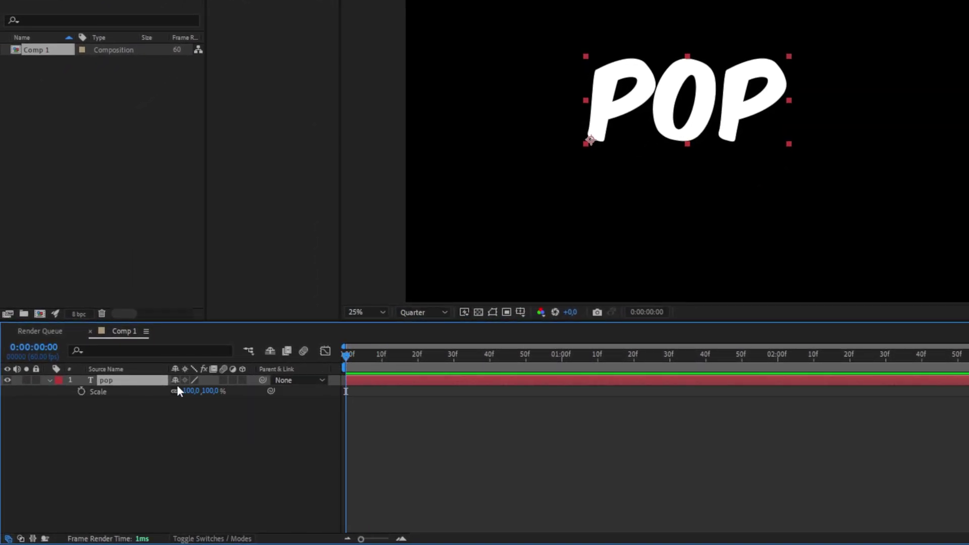
left_click(81, 390)
left_click_drag(198, 391, 182, 408)
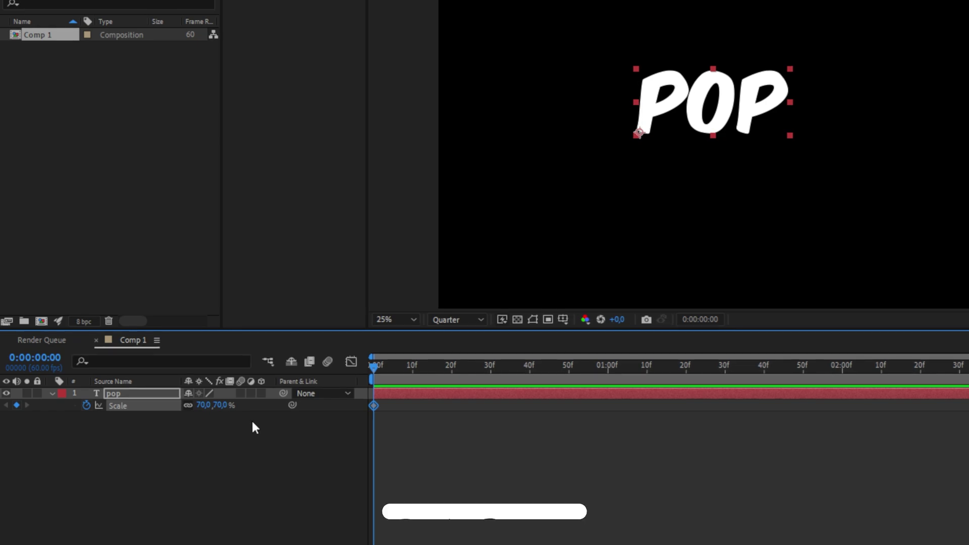
Add a 120% Scale keyframe at frame 3, then move a few frames later
key("Page_Down")
key("Page_Down")
key("Page_Down")
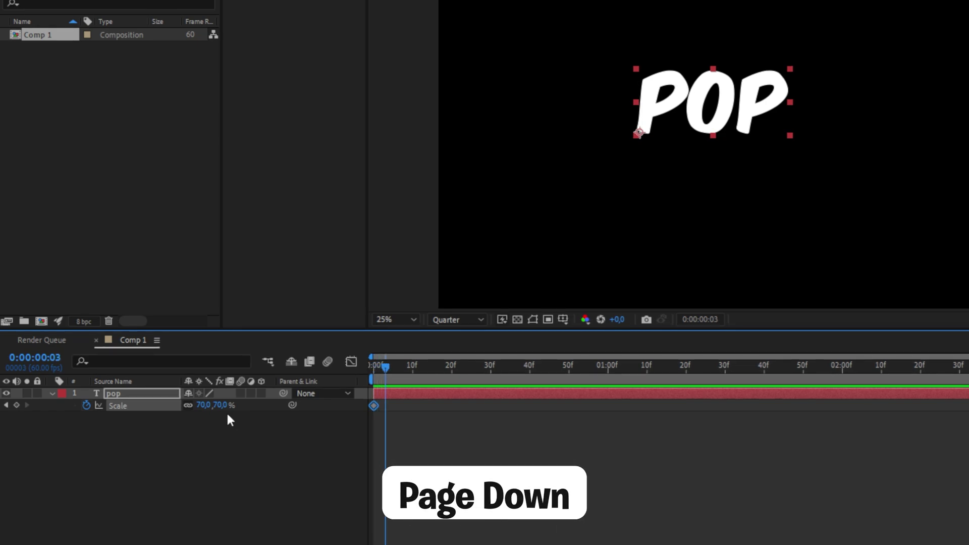
type("120")
type(",0,120,0 %")
key("Return")
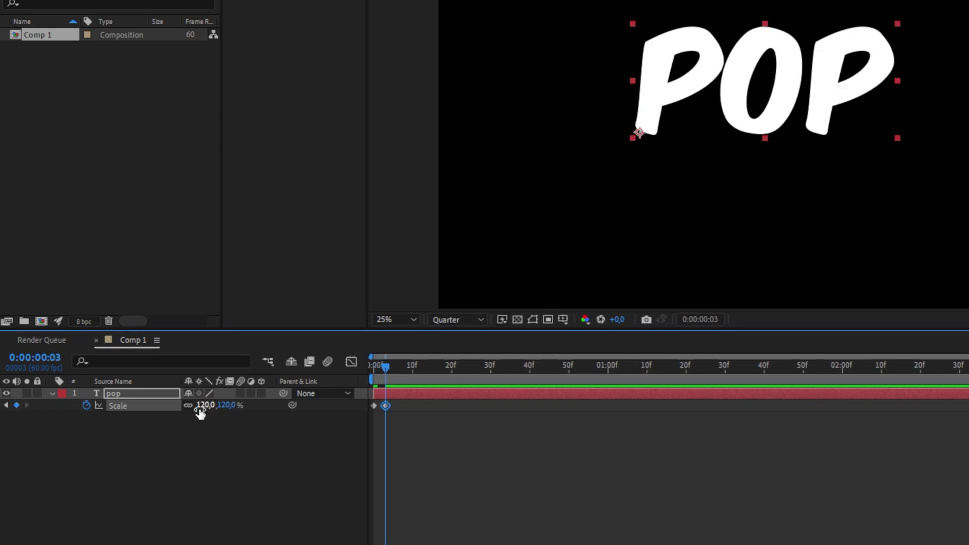
key("Page_Down")
key("Page_Down")
key("Page_Down")
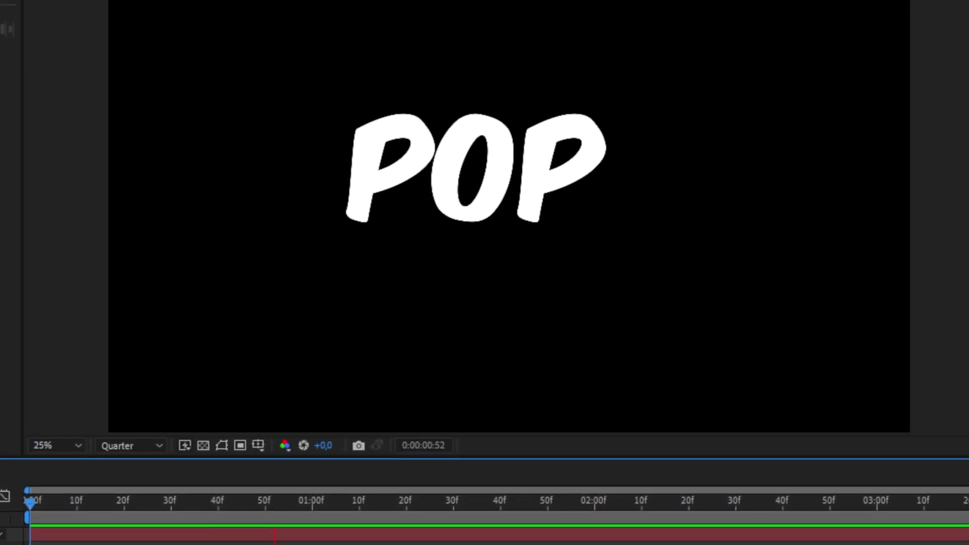
Center POP's anchor point on the text and preview the scale animation
key("Home")
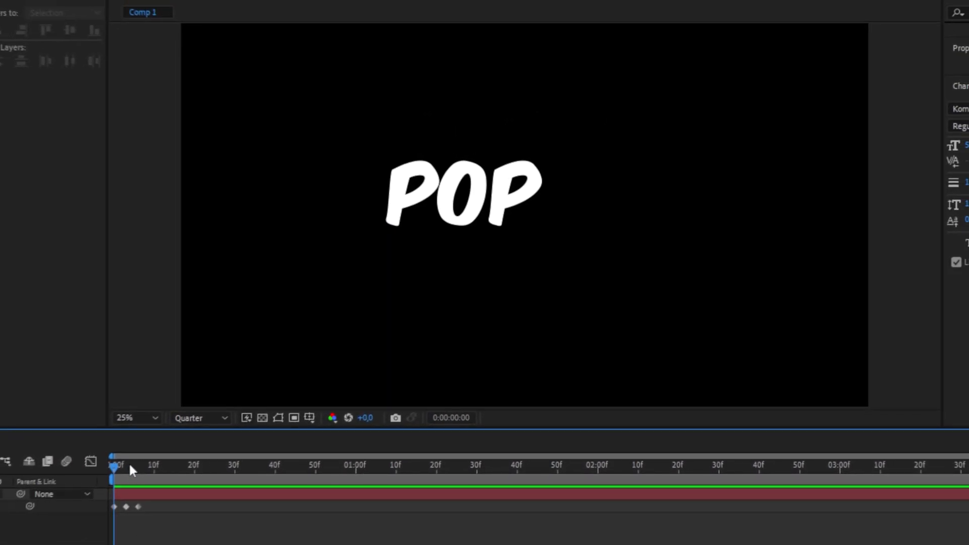
left_click(175, 485)
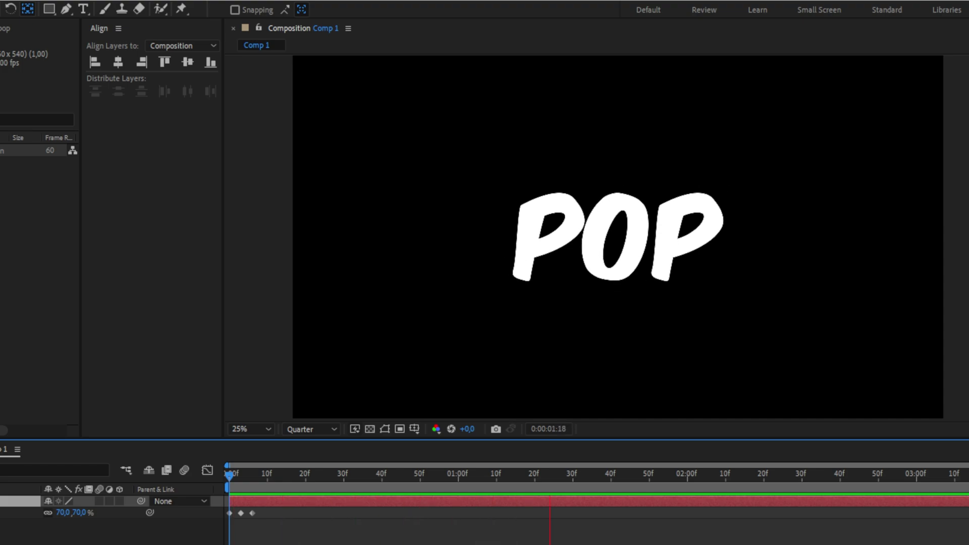
key("space")
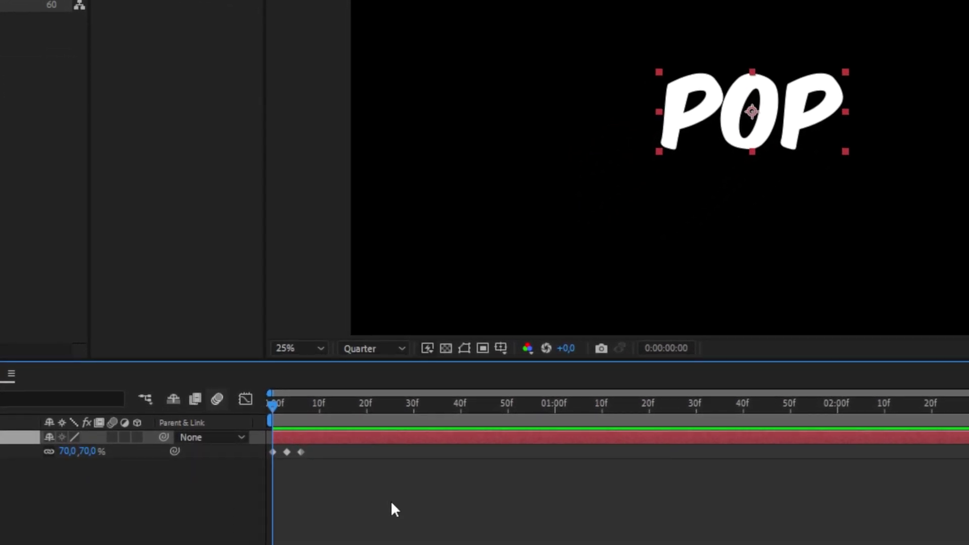
Turn on POP's motion blur, preview it, and apply Easy Ease to all three Scale keyframes
left_click(114, 436)
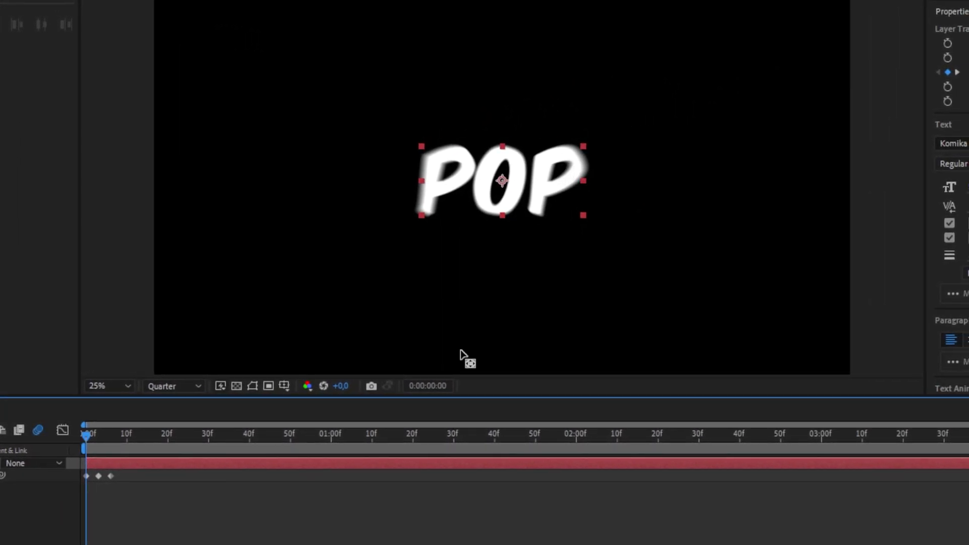
key("space")
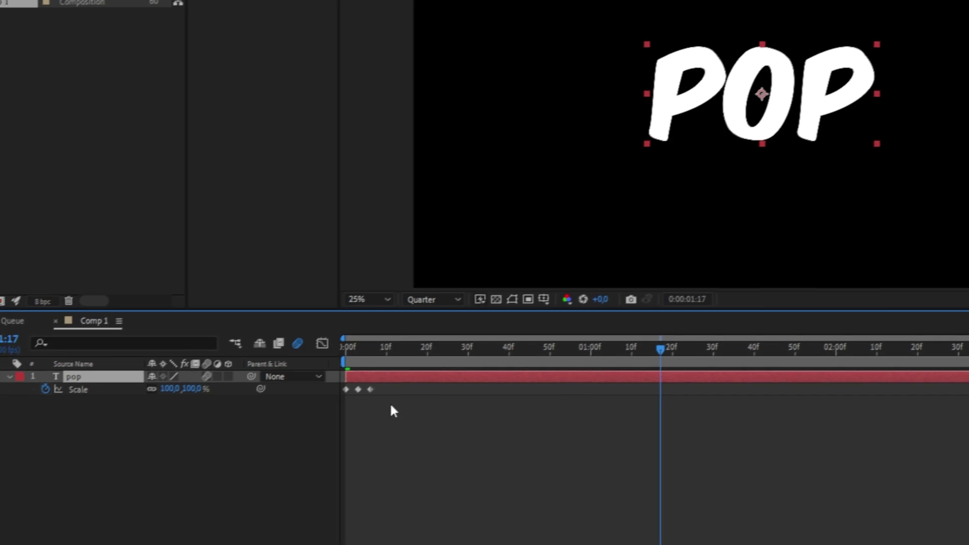
left_click_drag(410, 408, 362, 376)
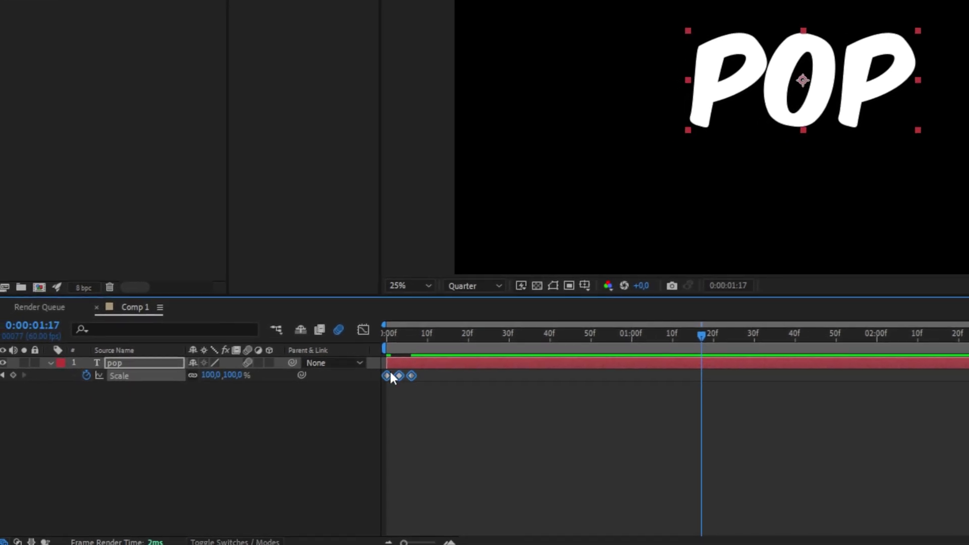
key("F9")
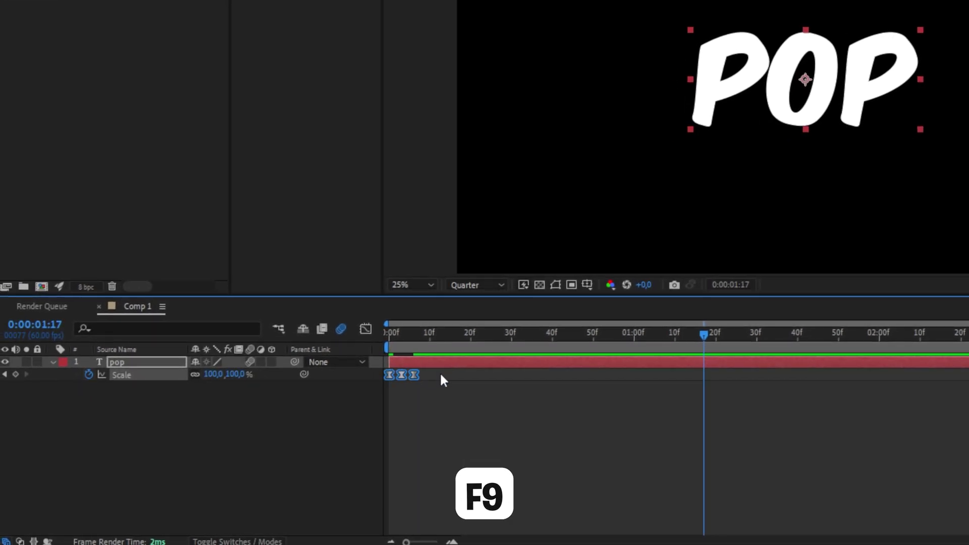